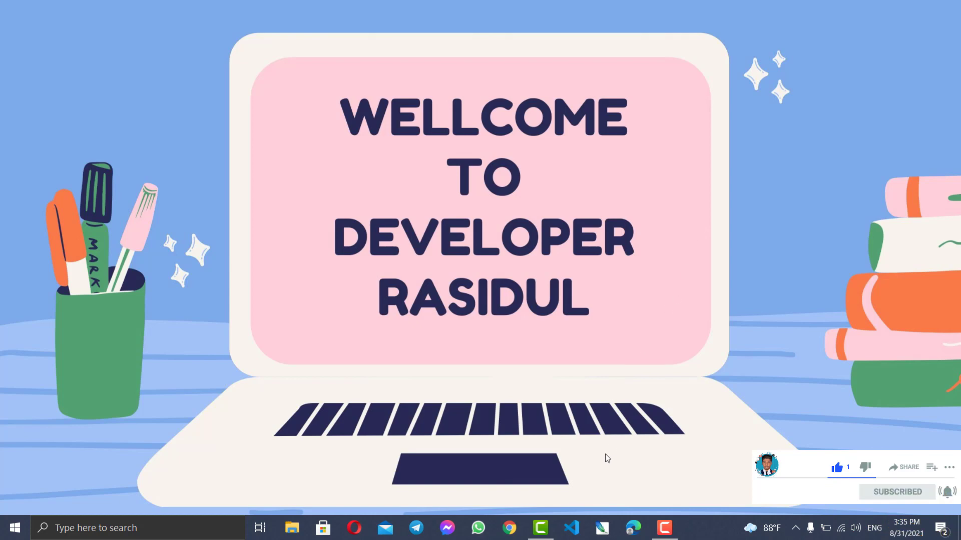
Switch to Camtasia and play the recording from about 12 seconds to listen for noise.
click(534, 533)
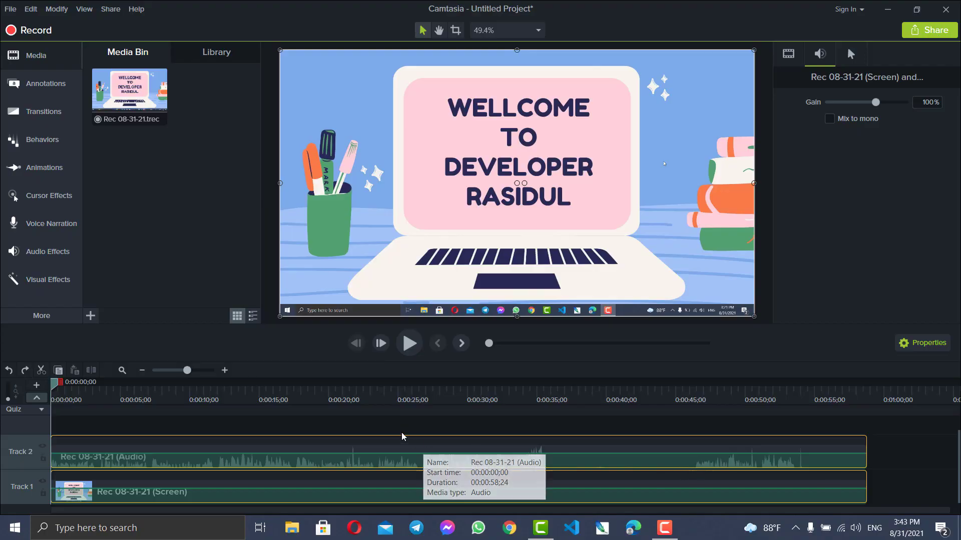
click(218, 403)
key(space)
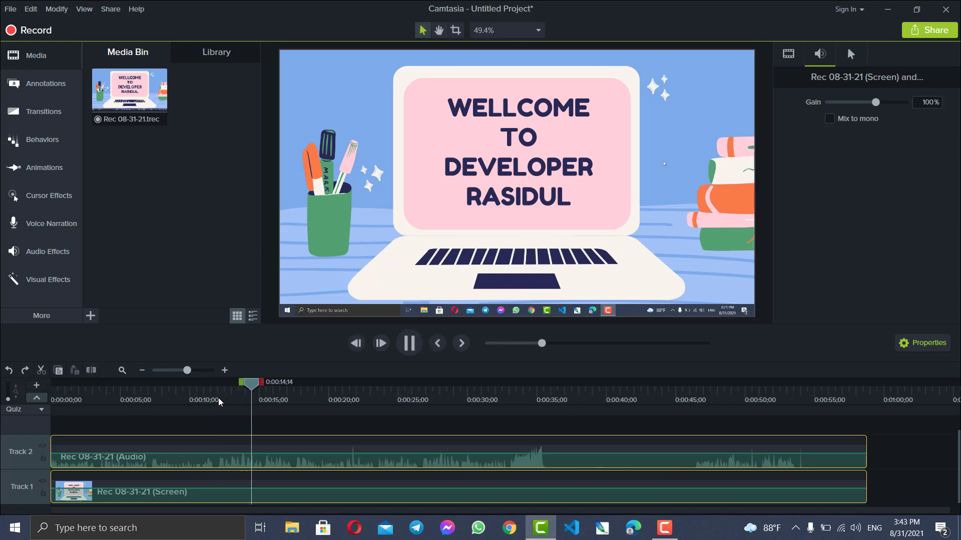
key(space)
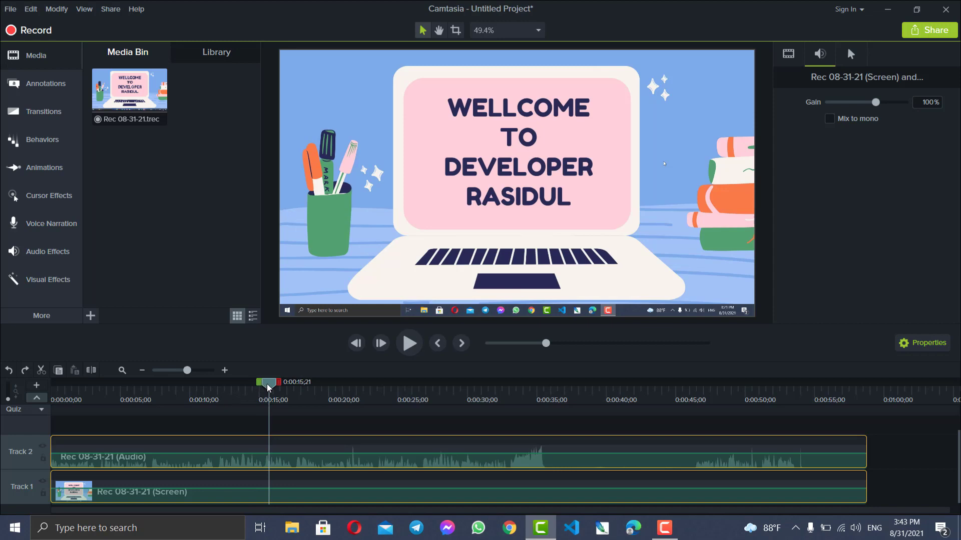
Split both tracks at 0:00:12;02 and the audio track at 0:00:14;25, then select the short audio segment between the cuts.
drag(269, 387, 218, 390)
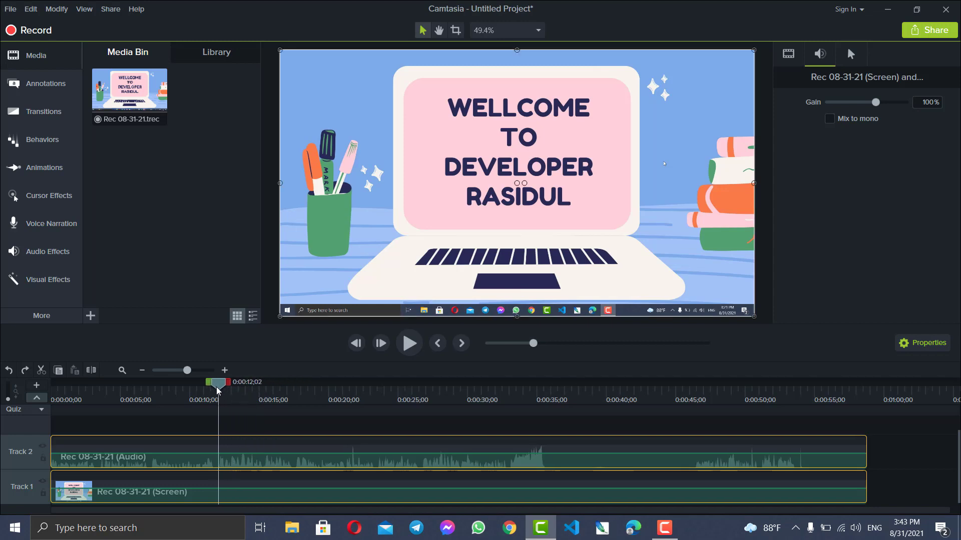
key(s)
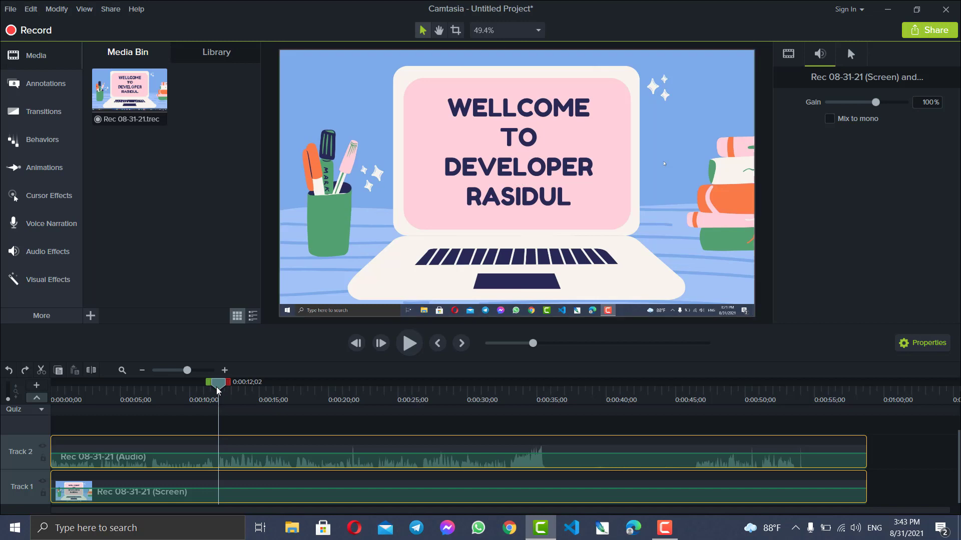
drag(218, 390, 260, 388)
click(256, 452)
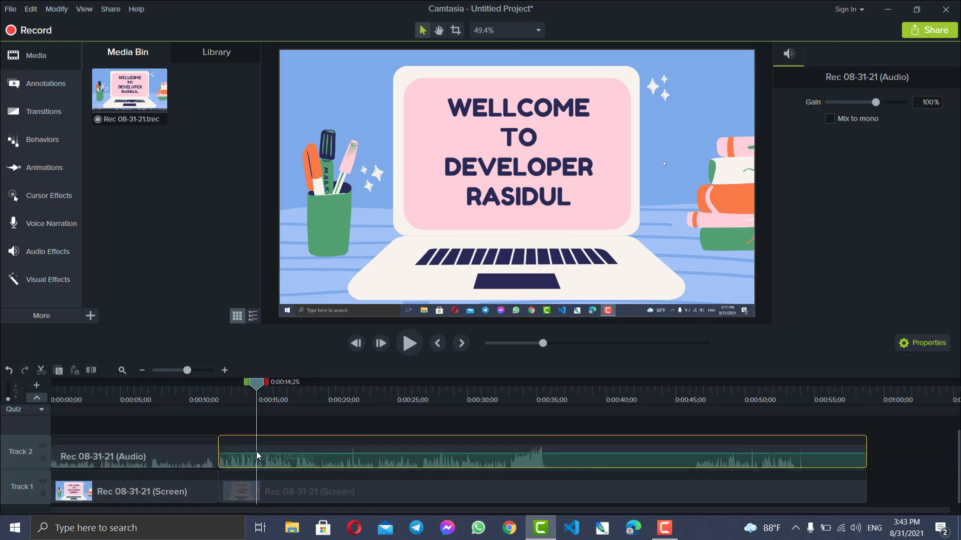
key(s)
click(244, 463)
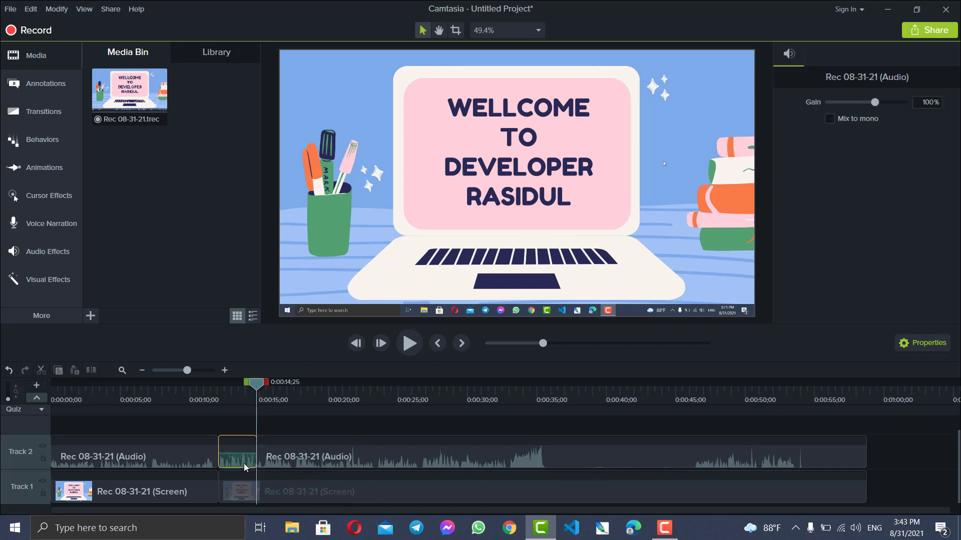
Apply the Noise Removal effect to the short audio segment and play it back.
click(38, 249)
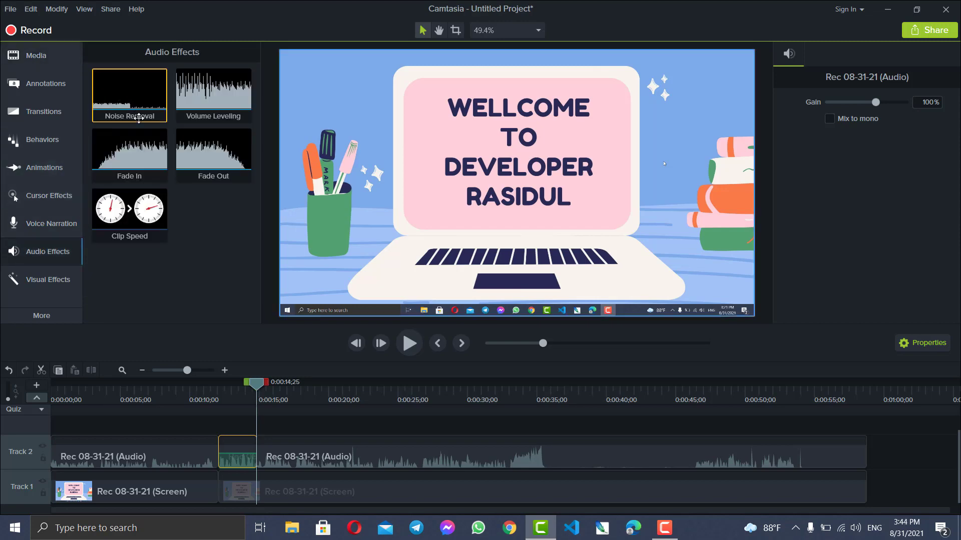
drag(139, 118, 239, 449)
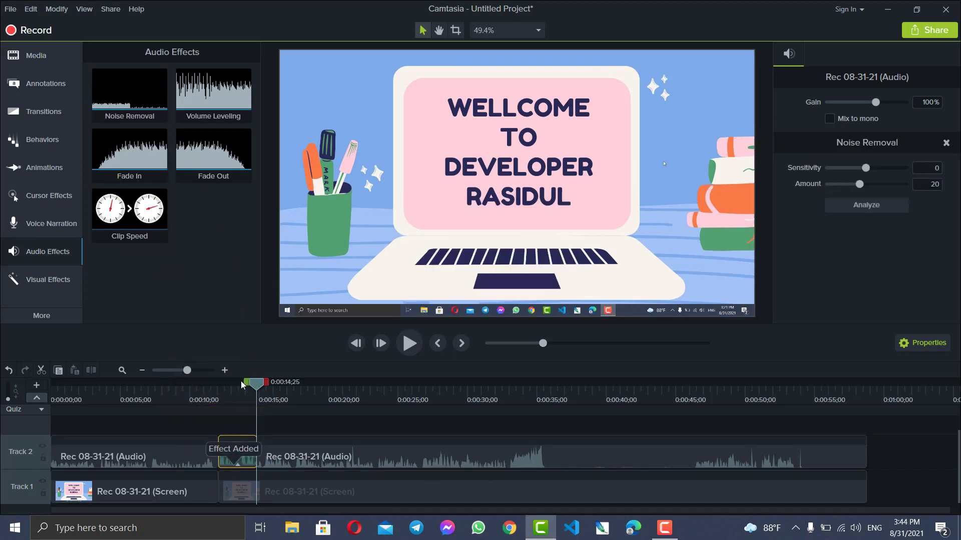
drag(242, 384, 217, 388)
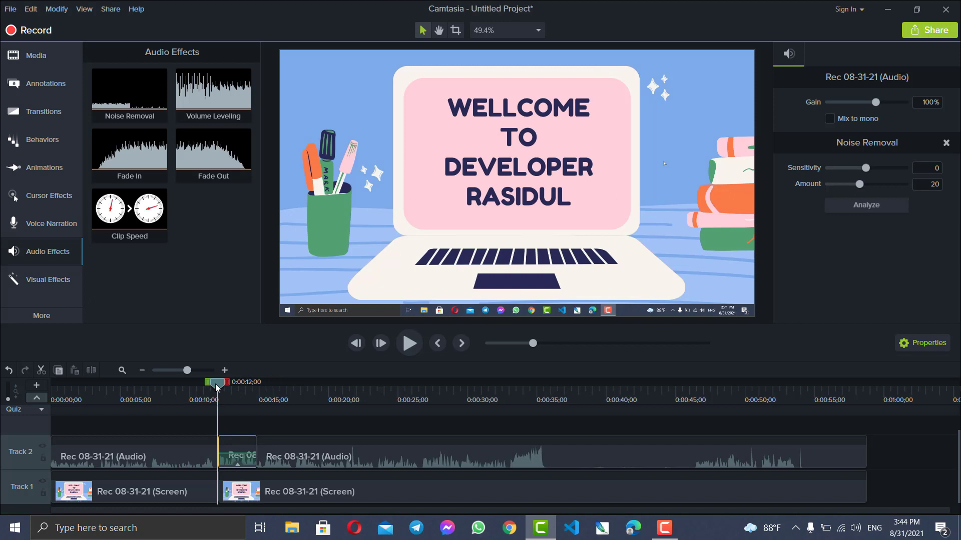
key(space)
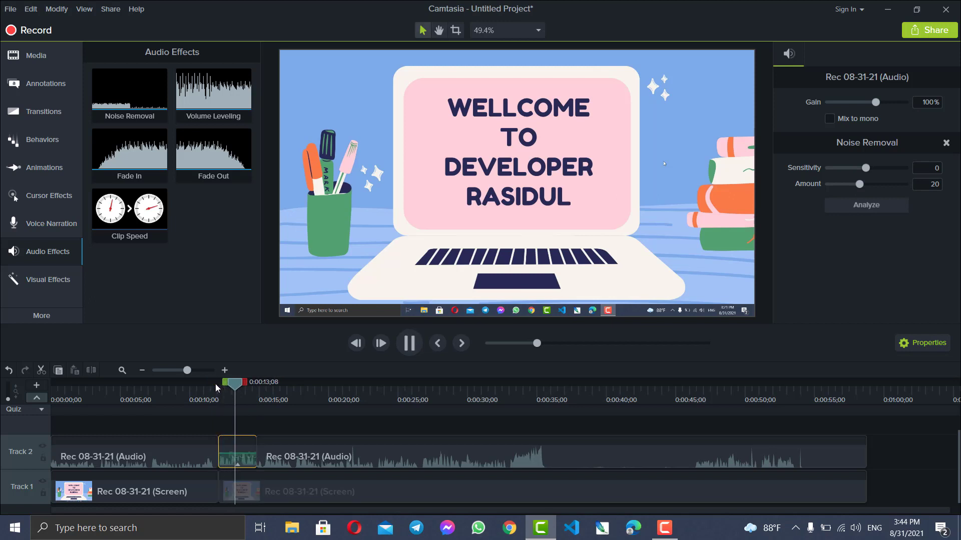
key(space)
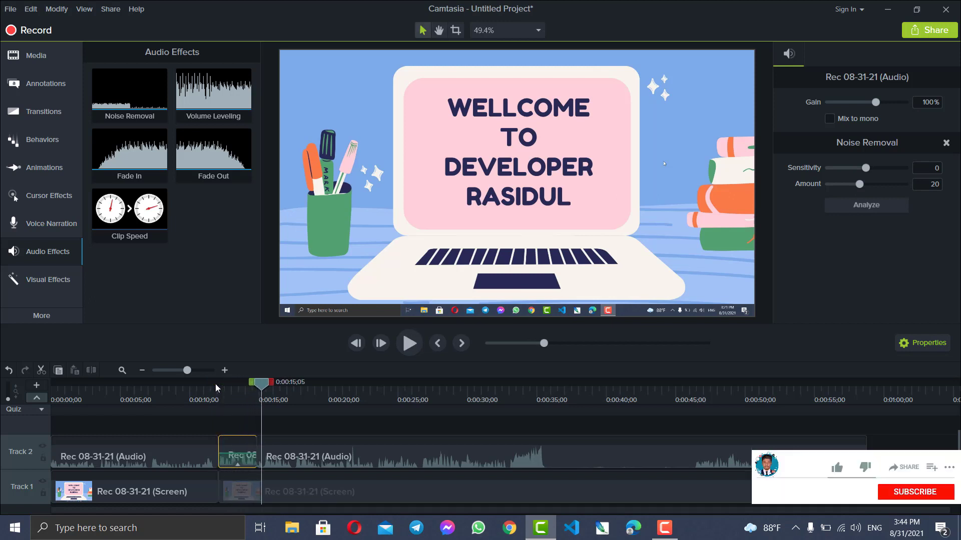
Set the short audio segment's gain to 33% and play the segment back to check it.
click(243, 385)
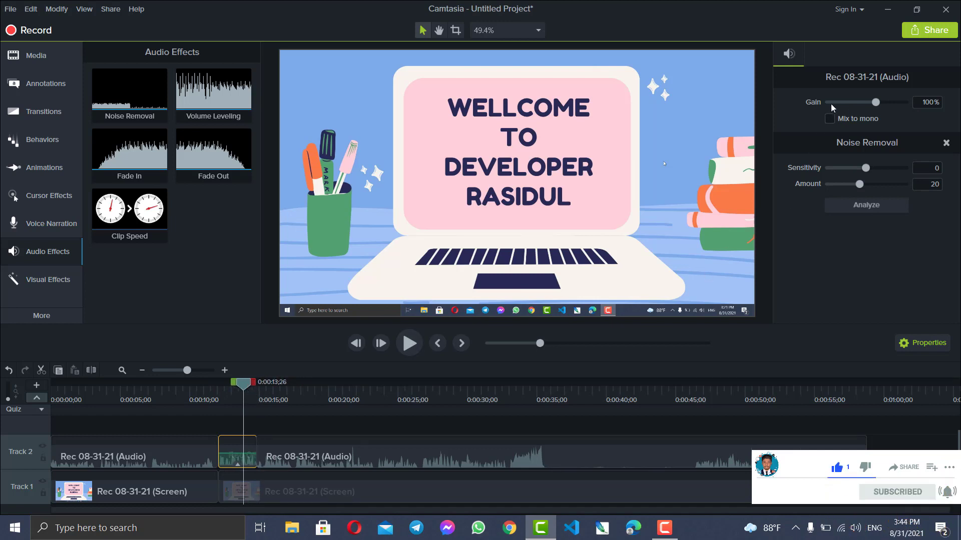
drag(876, 104, 857, 104)
drag(243, 386, 225, 388)
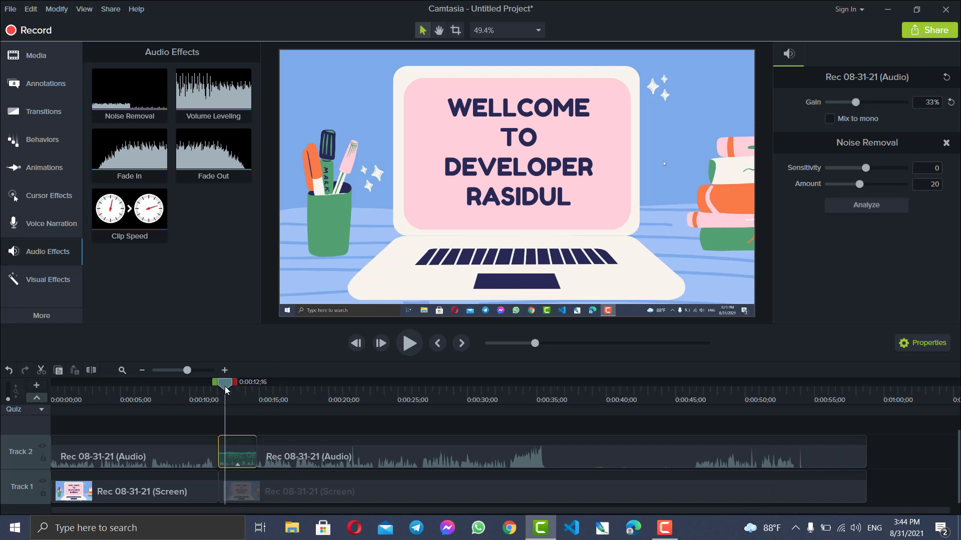
key(space)
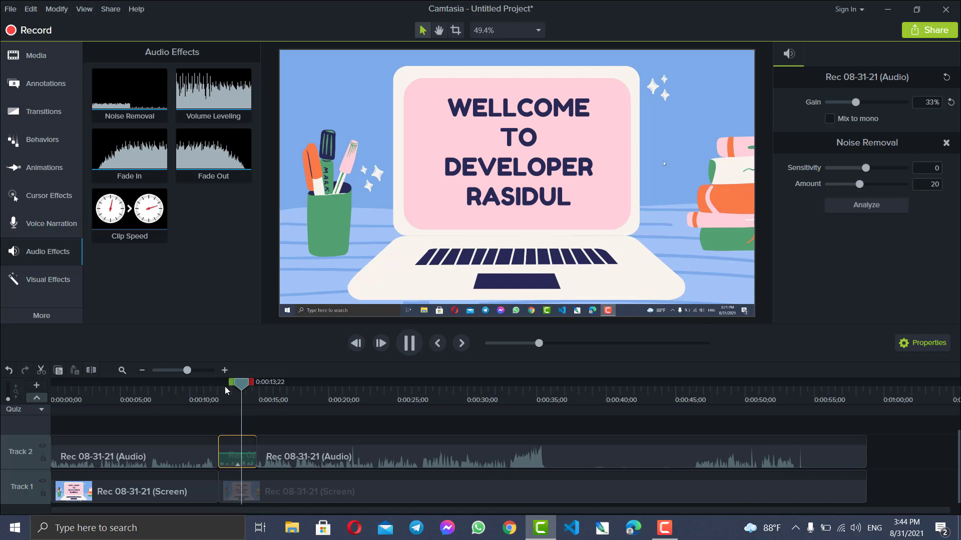
key(space)
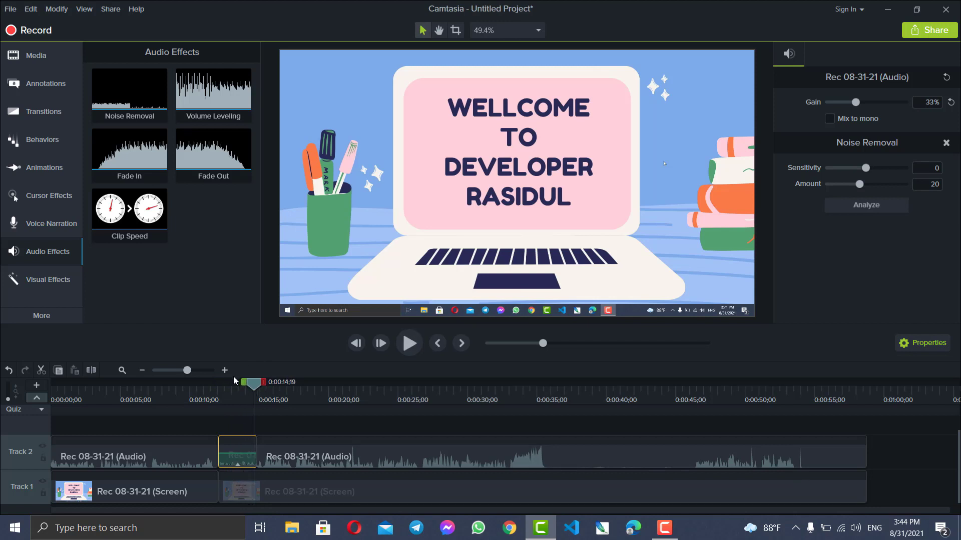
drag(256, 387, 225, 389)
key(space)
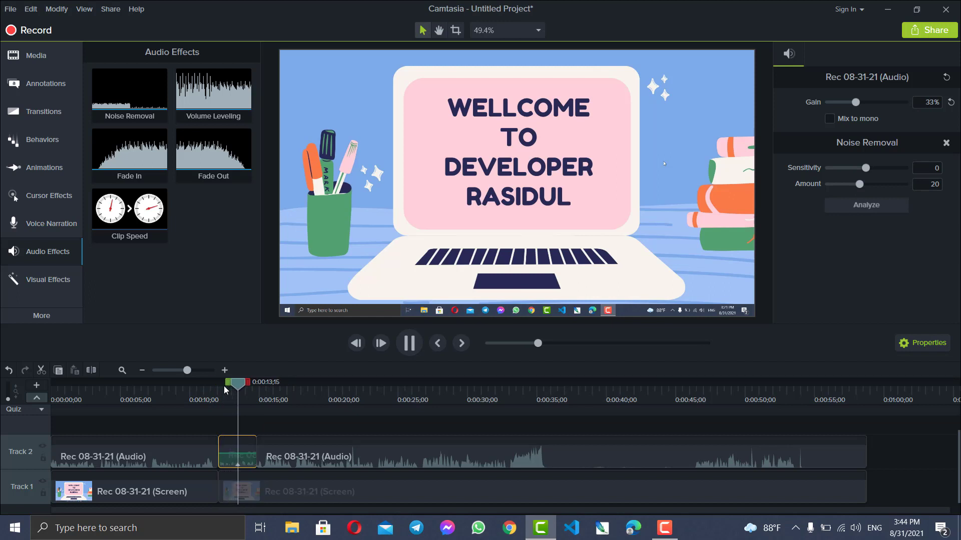
key(space)
Set the Noise Removal sensitivity to 11 on the short audio segment and preview it.
drag(866, 168, 888, 170)
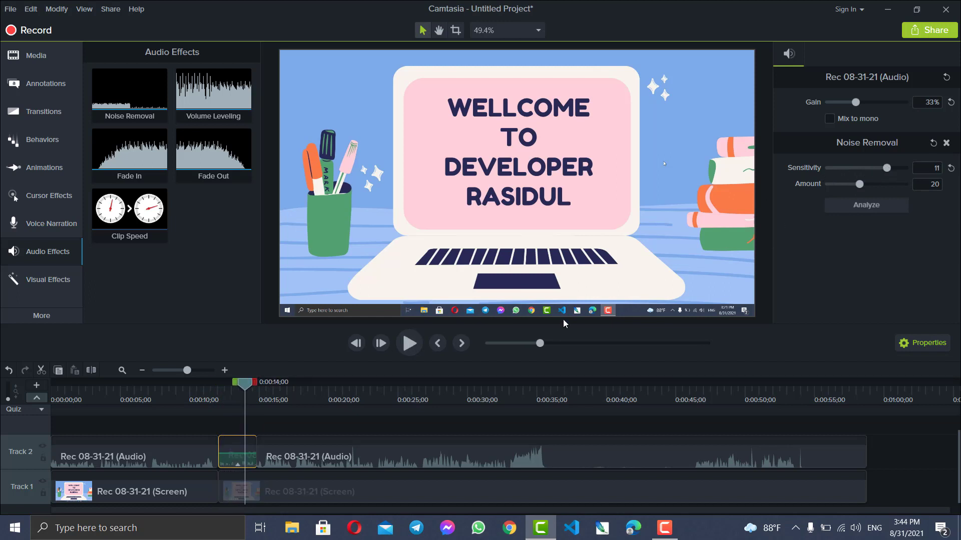
drag(252, 388, 222, 388)
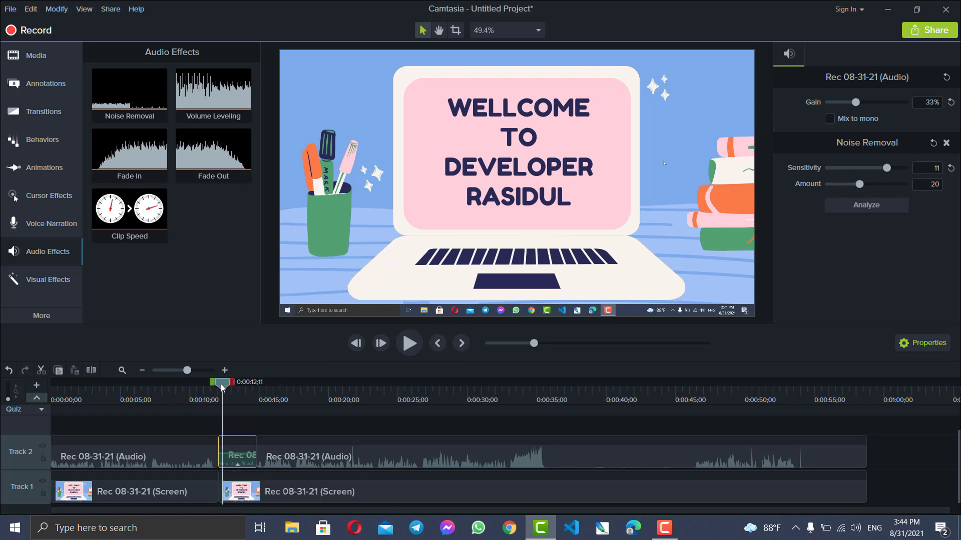
key(space)
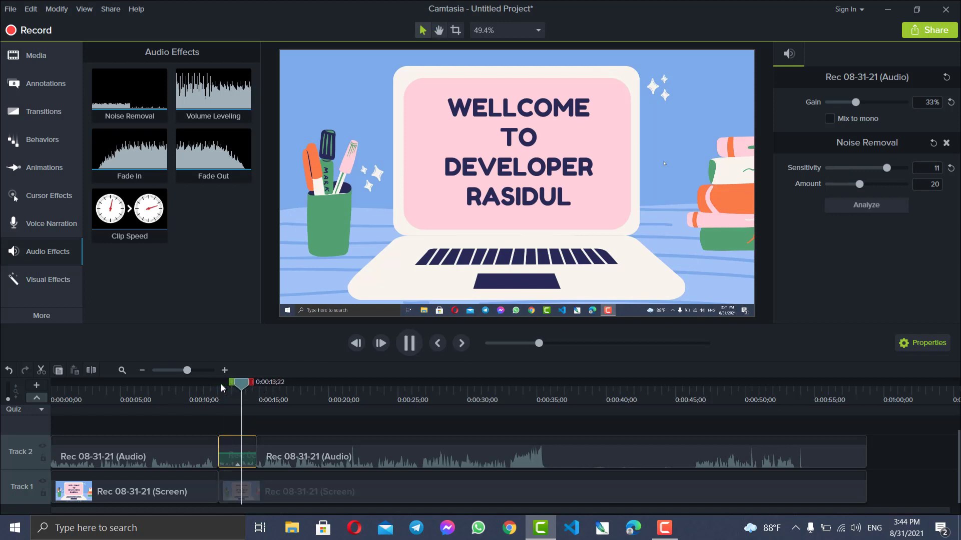
key(space)
Set the Noise Removal amount to 12 on the short audio segment and preview it.
drag(857, 186, 846, 187)
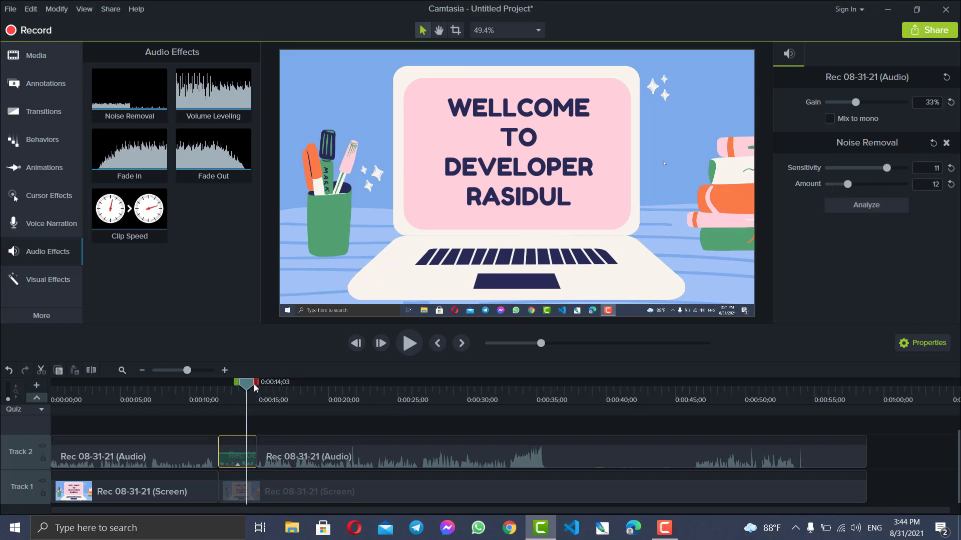
drag(244, 387, 217, 388)
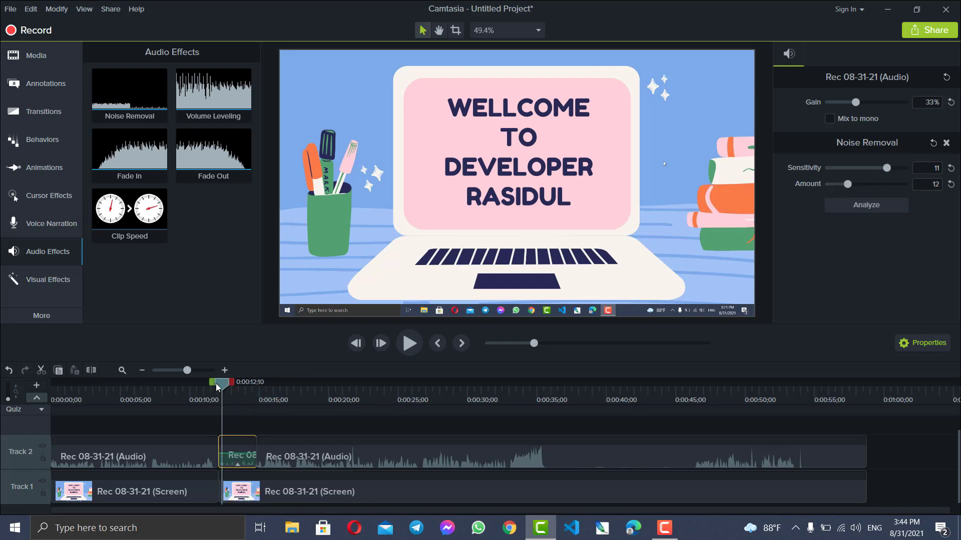
key(space)
key(space)
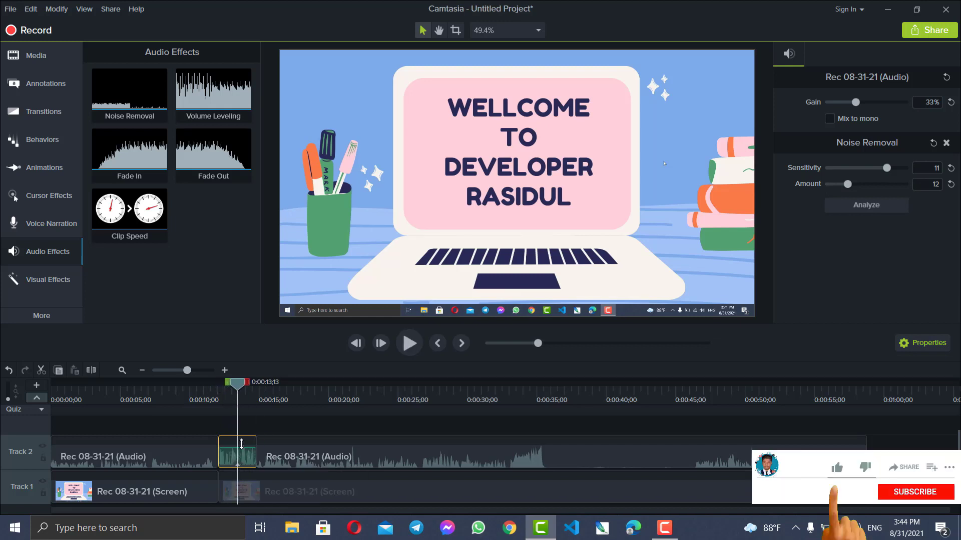
Lower the short audio segment's volume line slightly, playing the segment before and after the change.
mouse_move(237, 384)
mouse_down()
mouse_move(210, 390)
mouse_move(224, 392)
mouse_up()
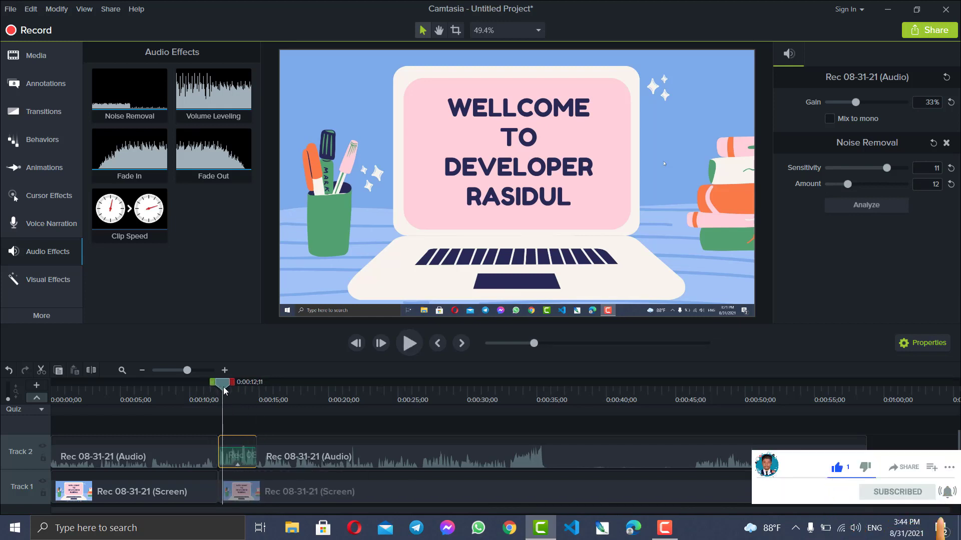
key(space)
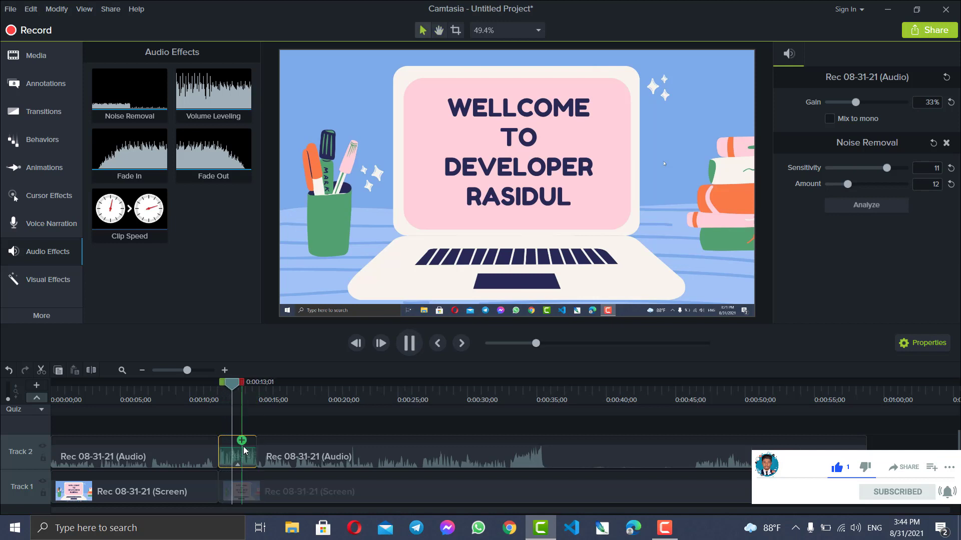
key(space)
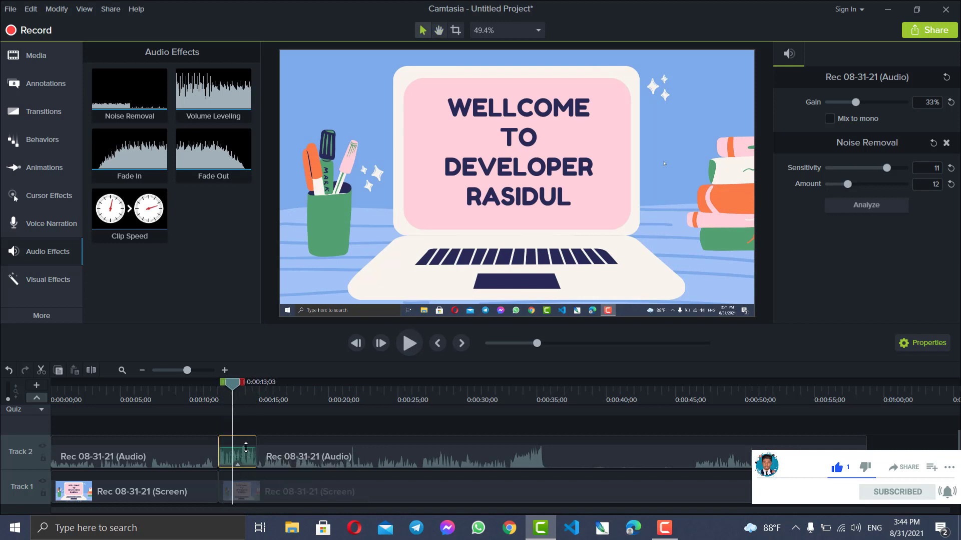
drag(246, 448, 245, 451)
key(space)
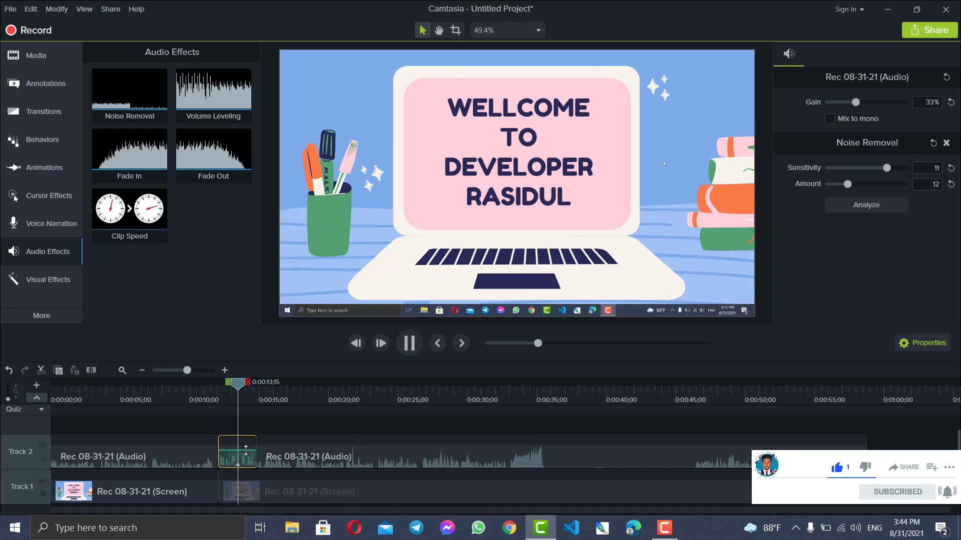
key(space)
Set the Noise Removal sensitivity to 20 on the short audio segment and play it back.
drag(887, 168, 905, 169)
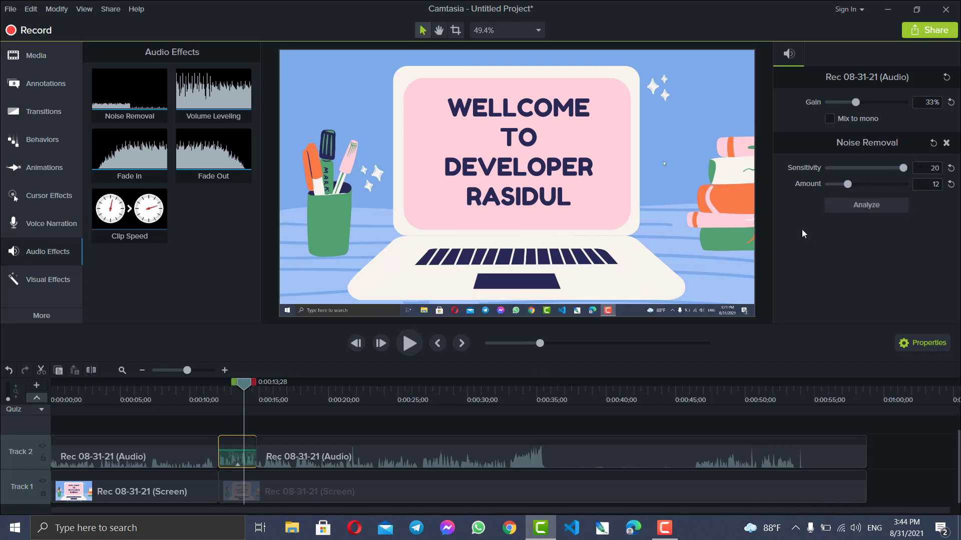
drag(245, 386, 219, 385)
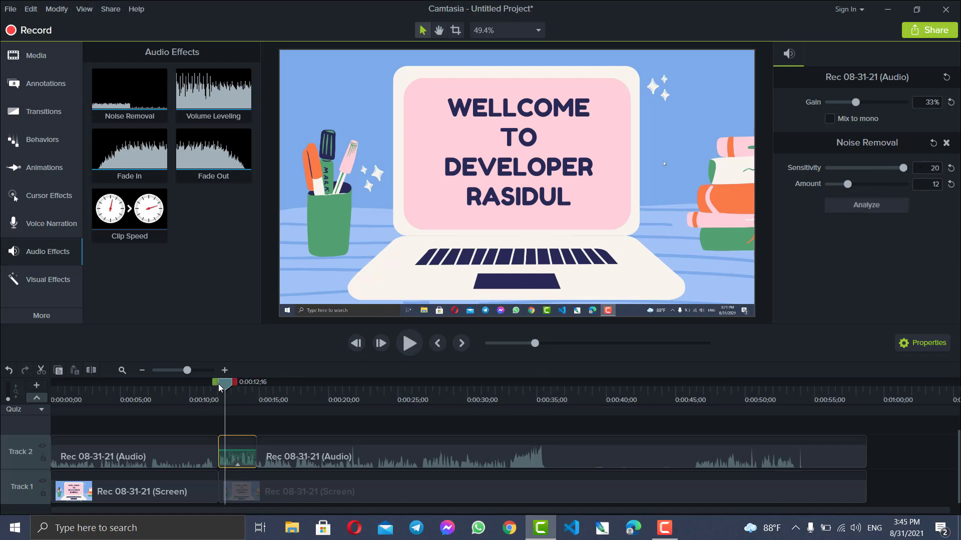
key(space)
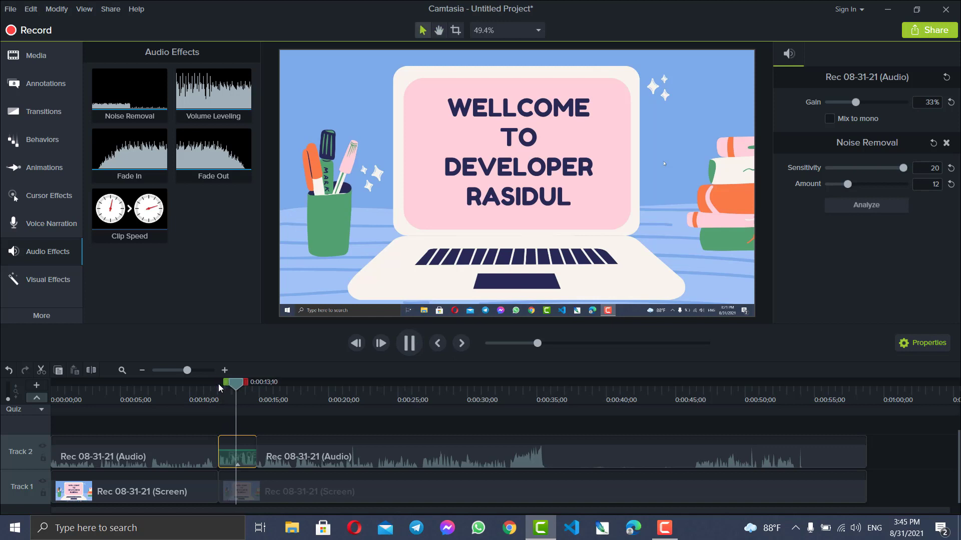
key(space)
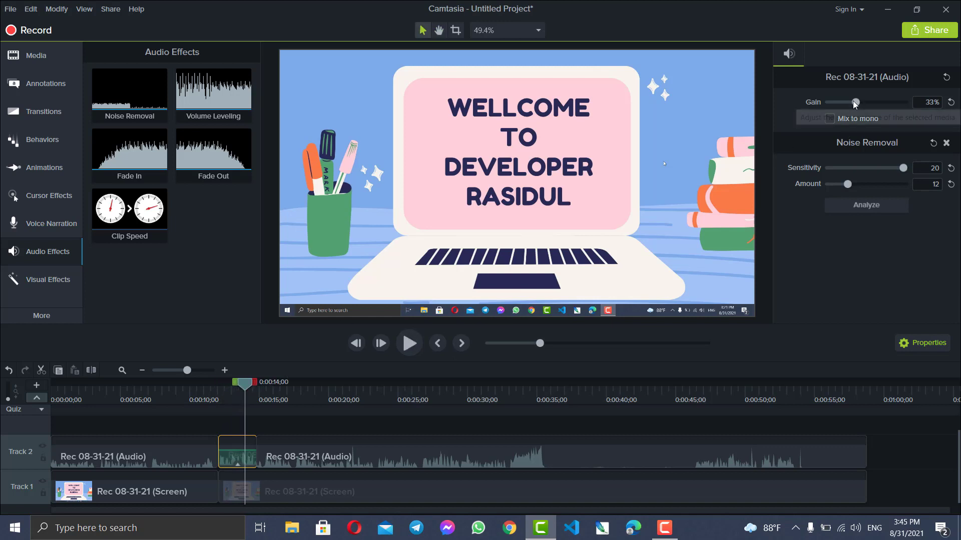
Set the short audio segment's gain to 9% and replay from about 0:00:12 into the following audio for comparison.
drag(856, 103, 844, 104)
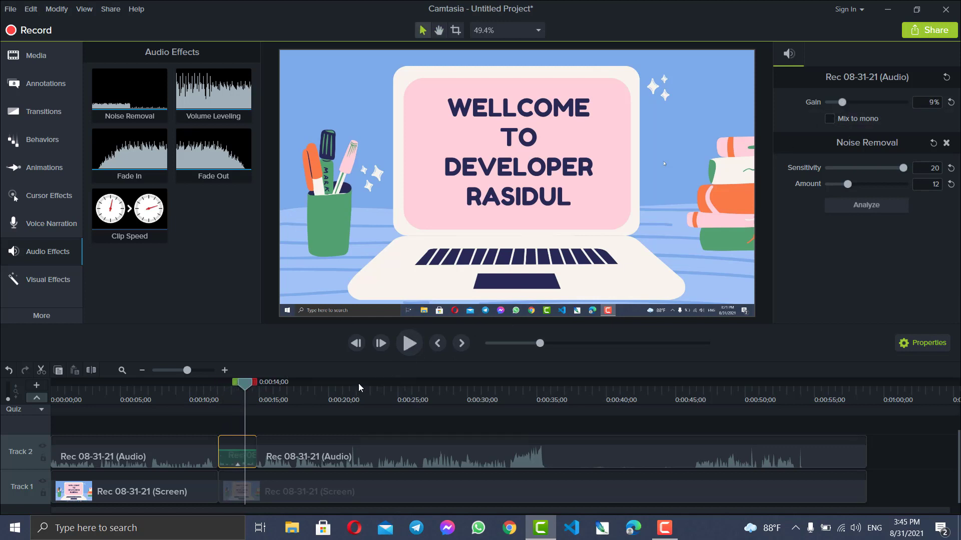
drag(245, 386, 221, 388)
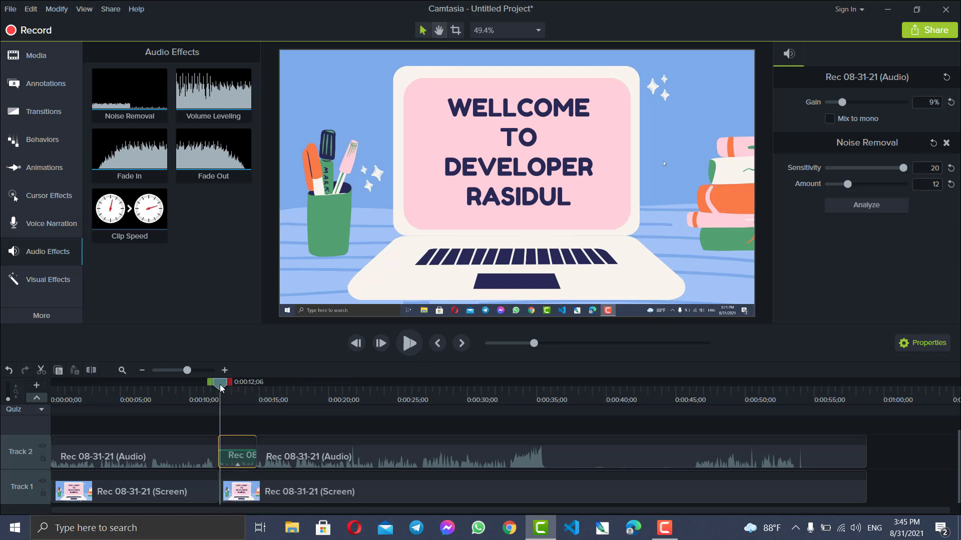
key(space)
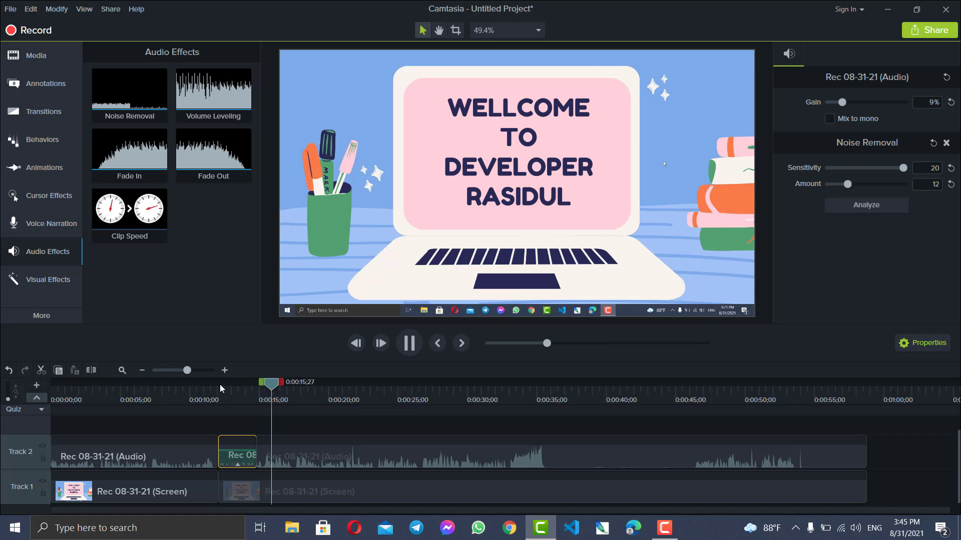
key(space)
click(234, 384)
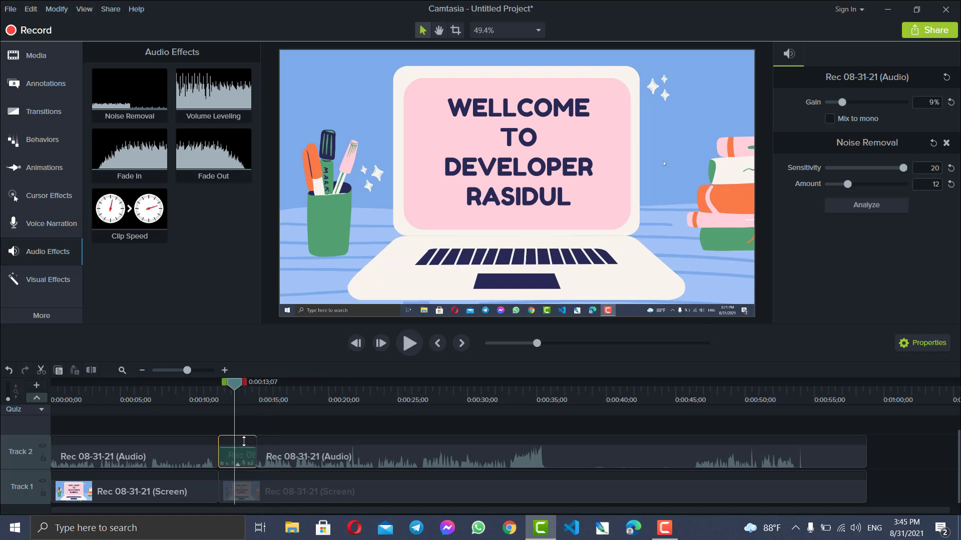
drag(236, 392, 224, 392)
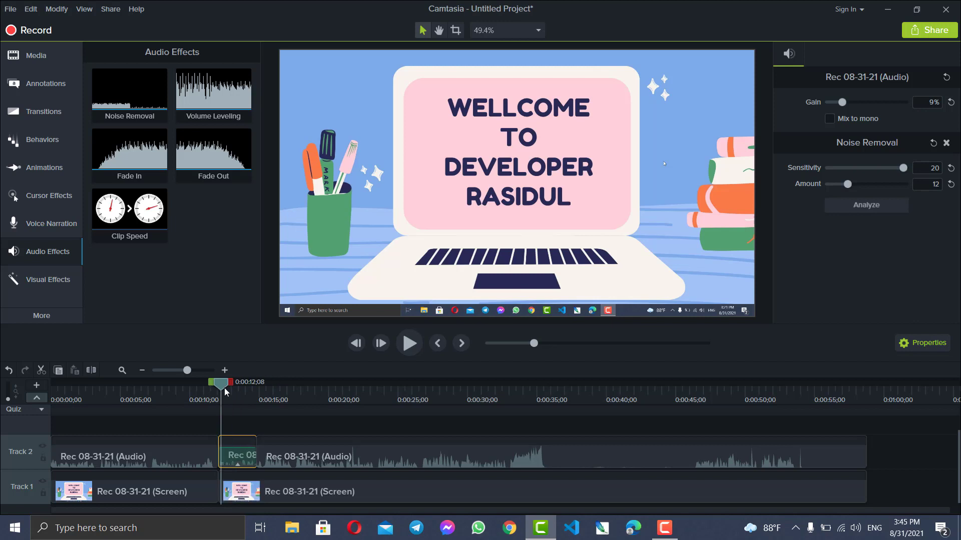
key(space)
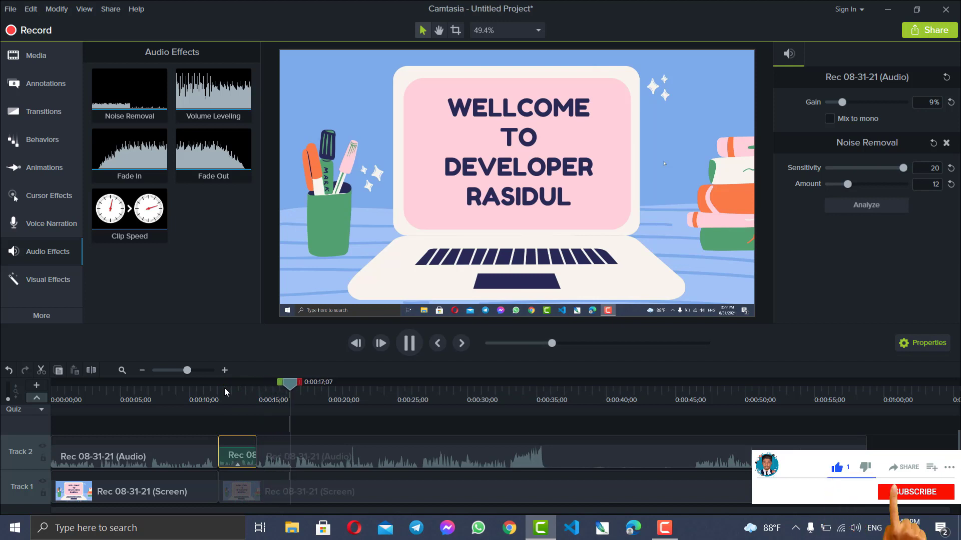
key(space)
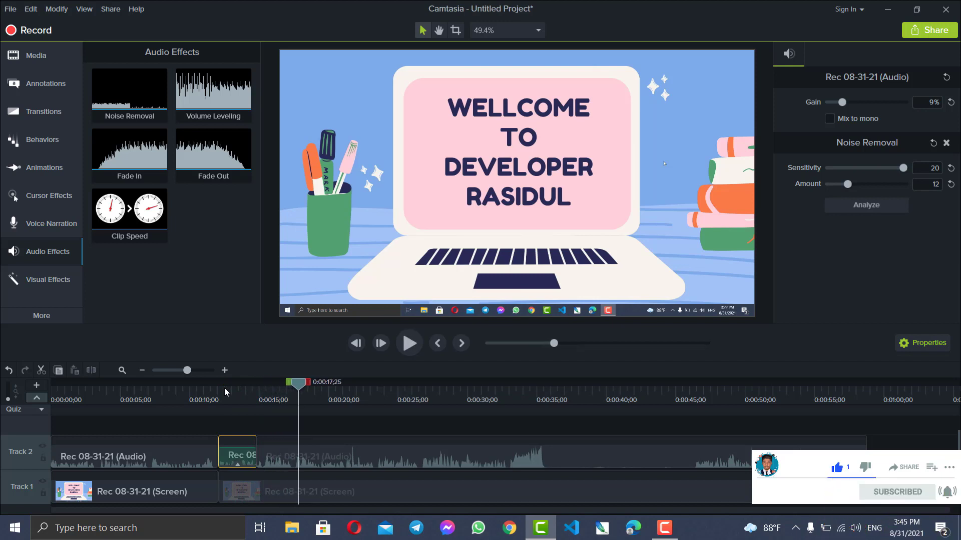